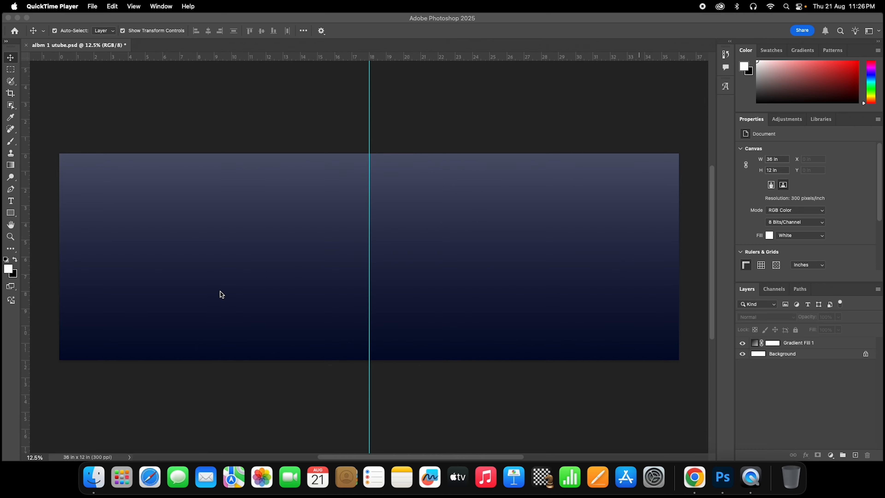
# - Bring the spread with its navy −90° gradient to front and select the Gradient Fill 1 layer
pyautogui.click(94, 477)
pyautogui.click(231, 308)
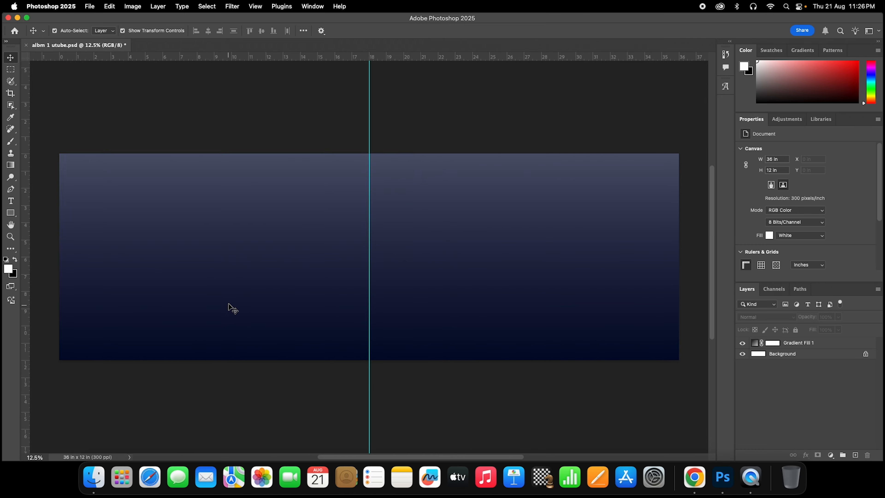
pyautogui.click(231, 308)
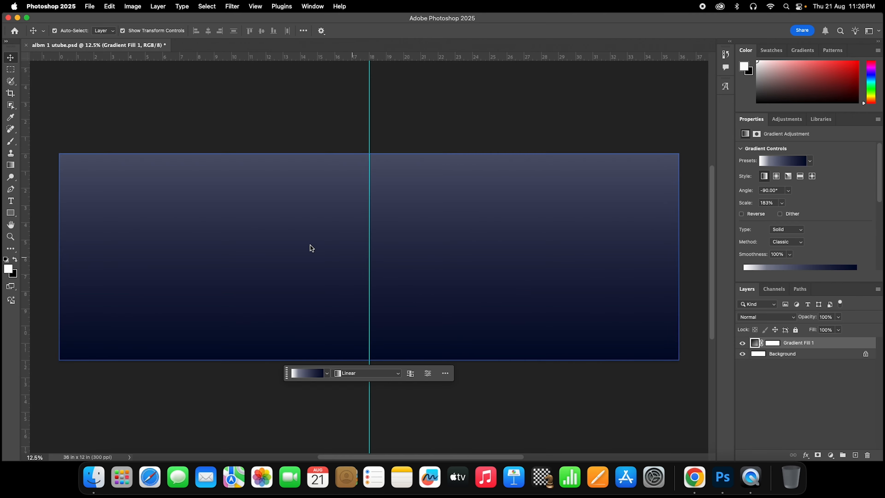
# - Drag the couple photo from Downloads onto the spread, snap it to the left 18 × 12 in half, and commit
pyautogui.click(85, 415)
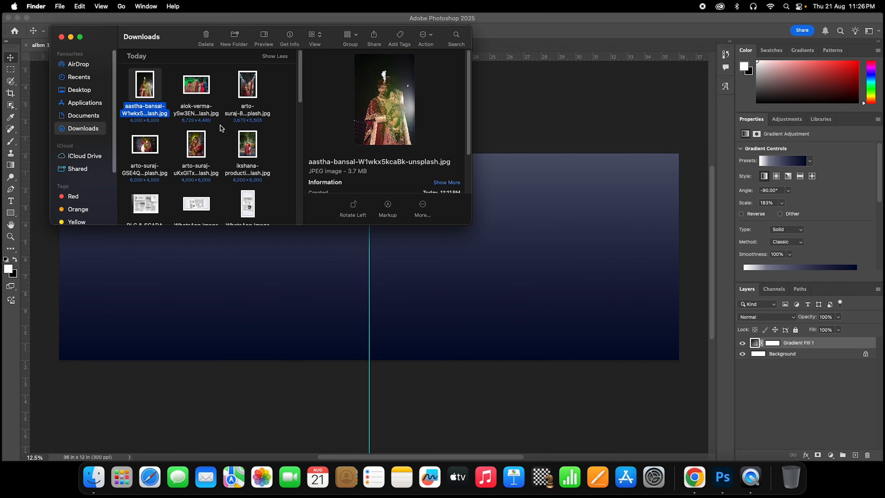
pyautogui.moveTo(145, 144); pyautogui.dragTo(214, 286)
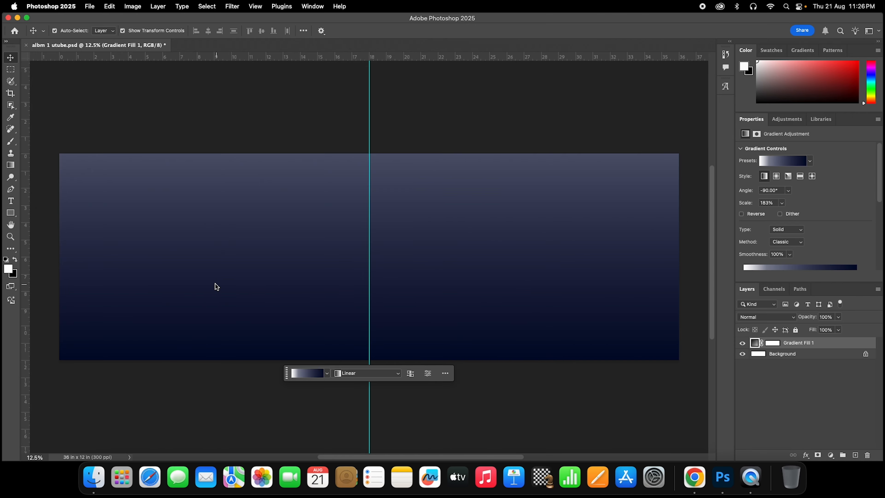
pyautogui.moveTo(264, 276); pyautogui.dragTo(173, 265)
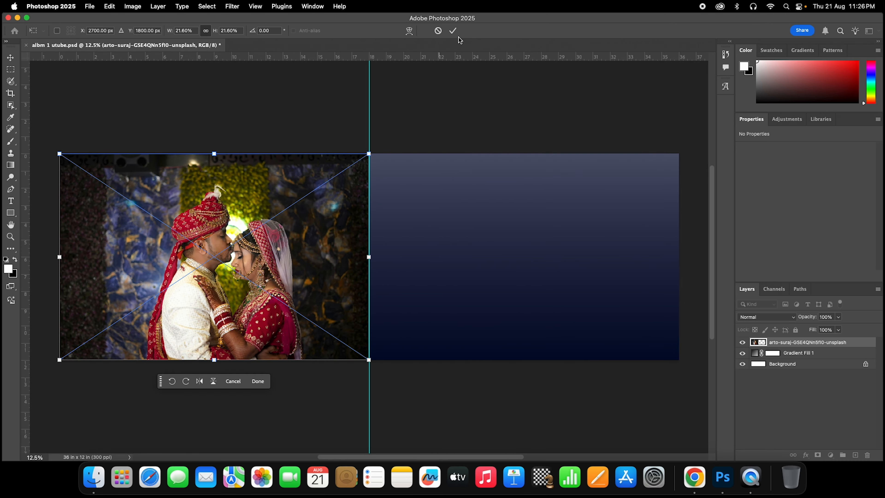
pyautogui.click(453, 30)
pyautogui.click(260, 241)
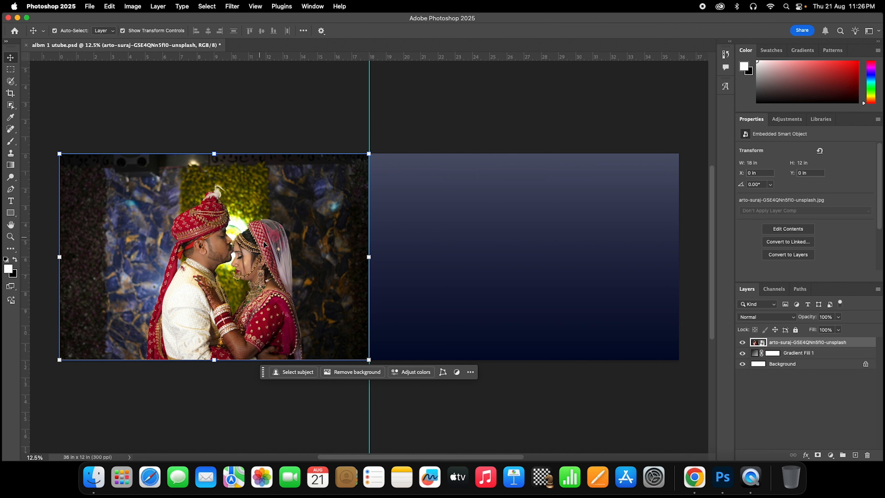
pyautogui.click(658, 419)
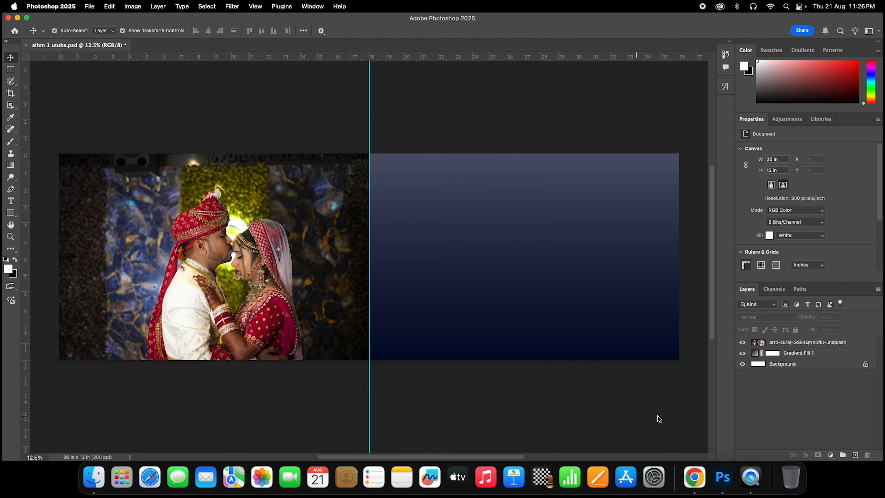
pyautogui.click(333, 272)
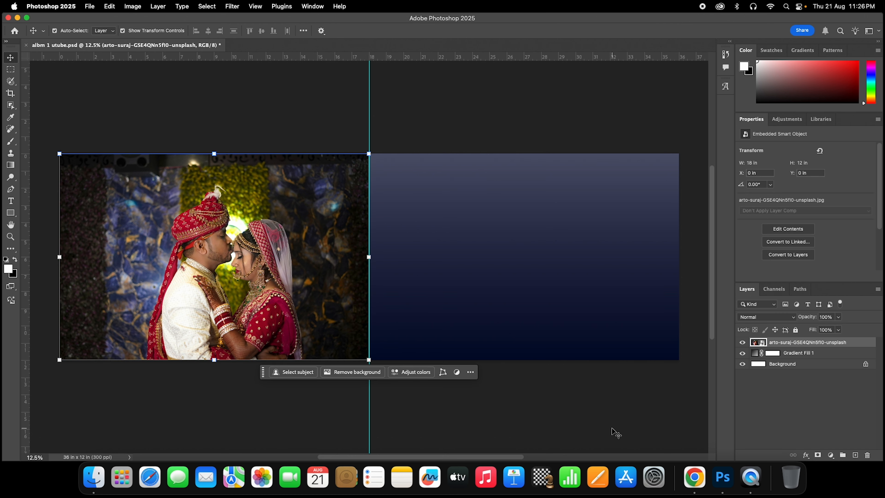
# - Add an all-black layer mask that hides the wedding photo completely
pyautogui.keyDown('alt'); pyautogui.click(816, 457); pyautogui.keyUp('alt')
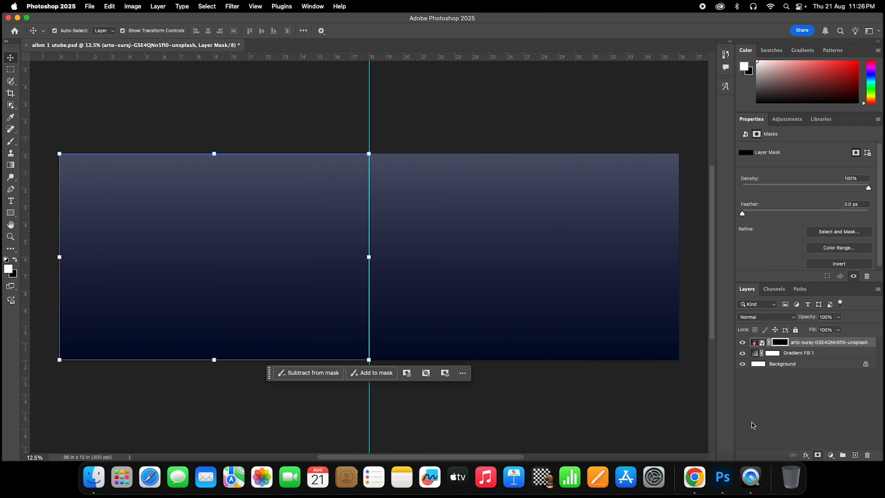
pyautogui.click(361, 283)
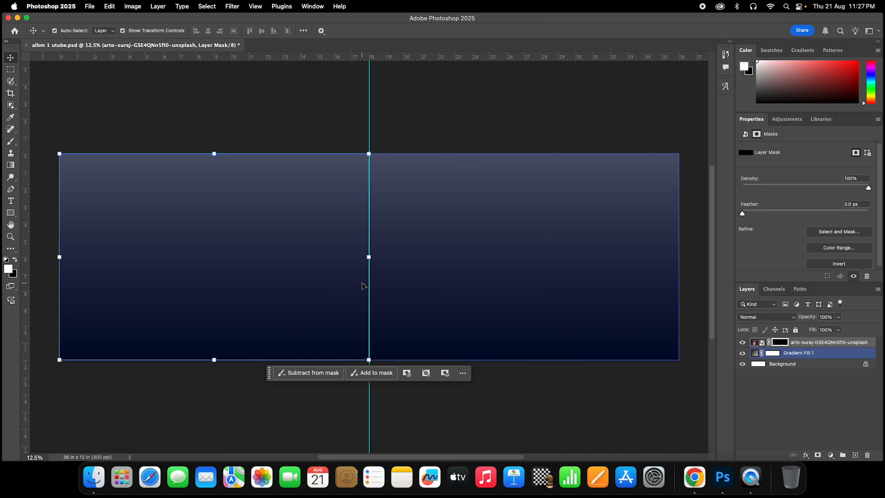
pyautogui.click(546, 401)
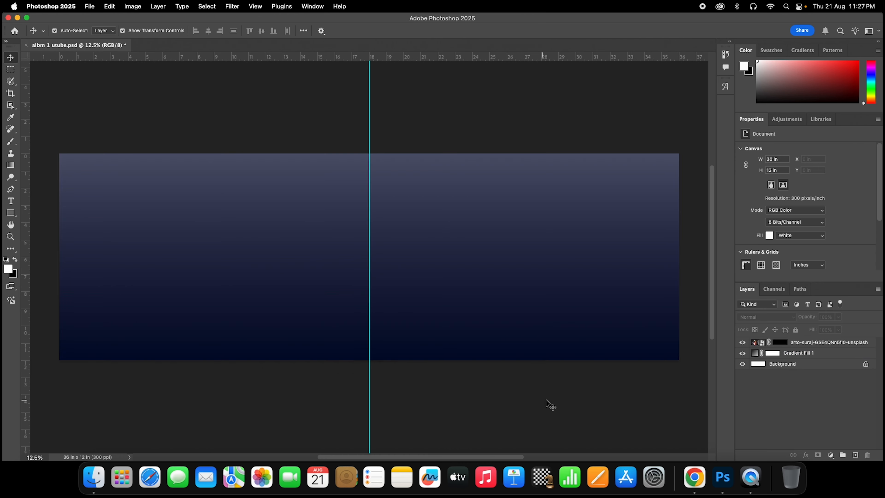
pyautogui.click(783, 353)
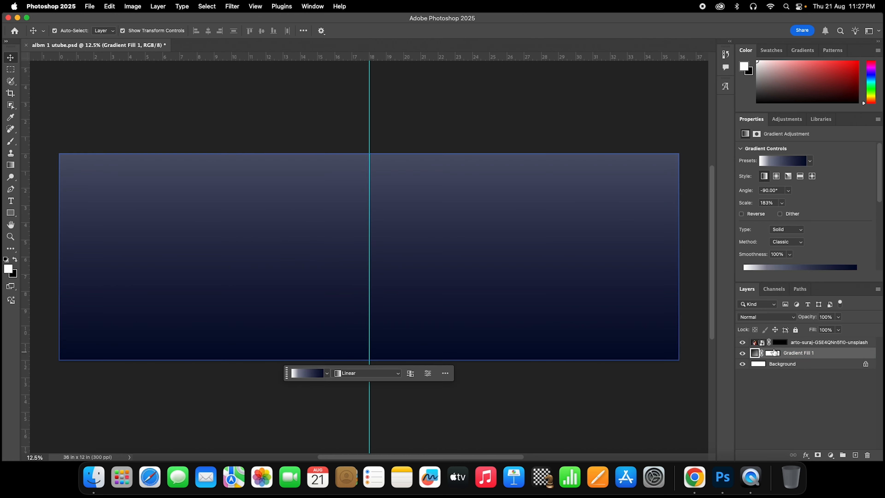
pyautogui.click(779, 342)
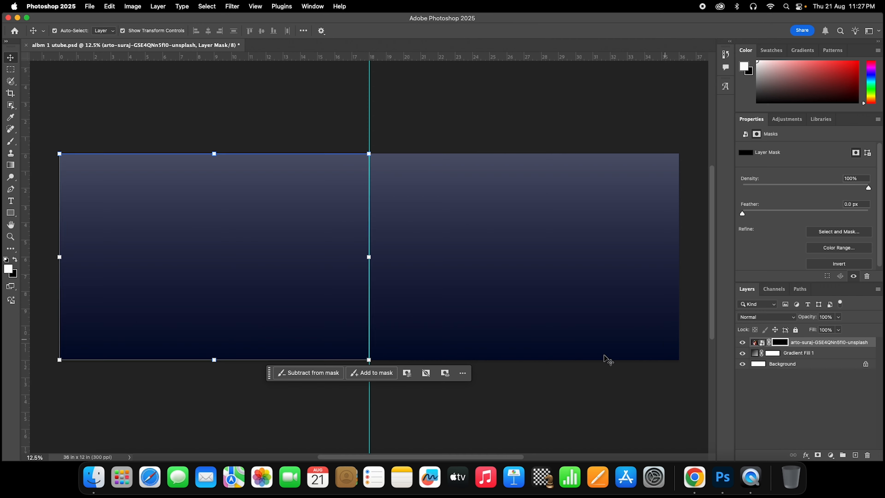
pyautogui.click(544, 374)
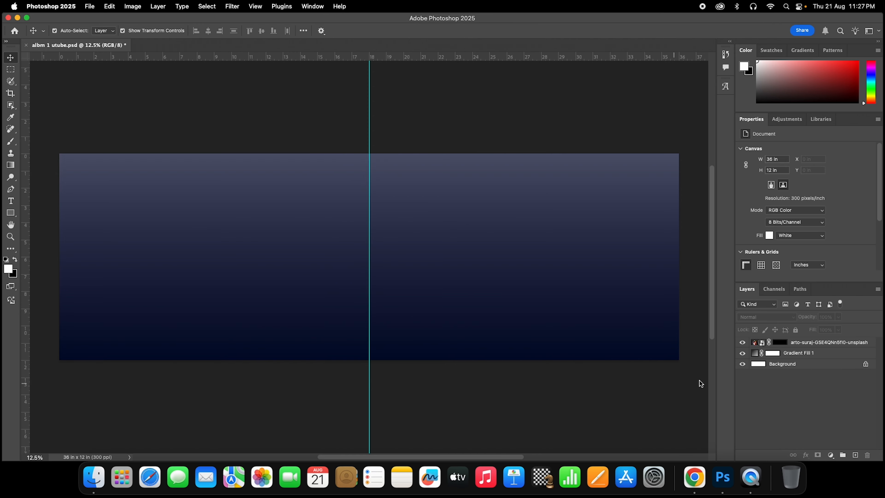
# - Target the photo's layer mask and switch to the Brush tool
pyautogui.click(795, 343)
pyautogui.click(620, 413)
pyautogui.click(779, 341)
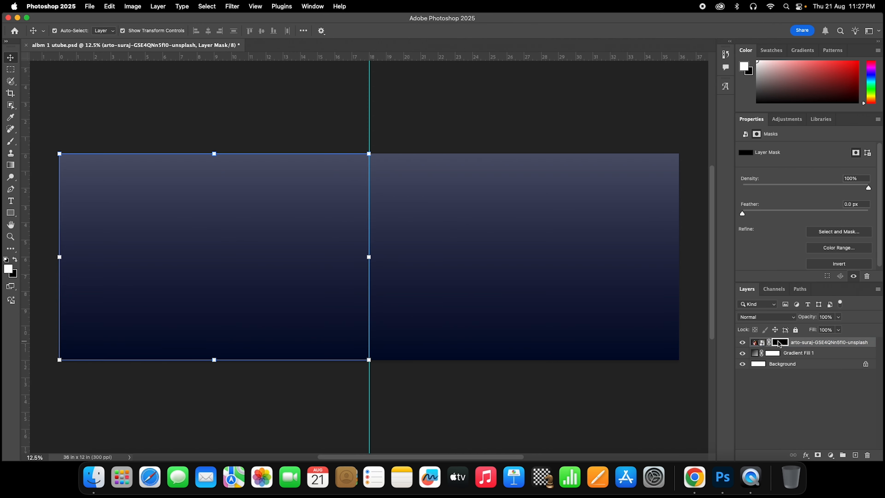
pyautogui.click(675, 403)
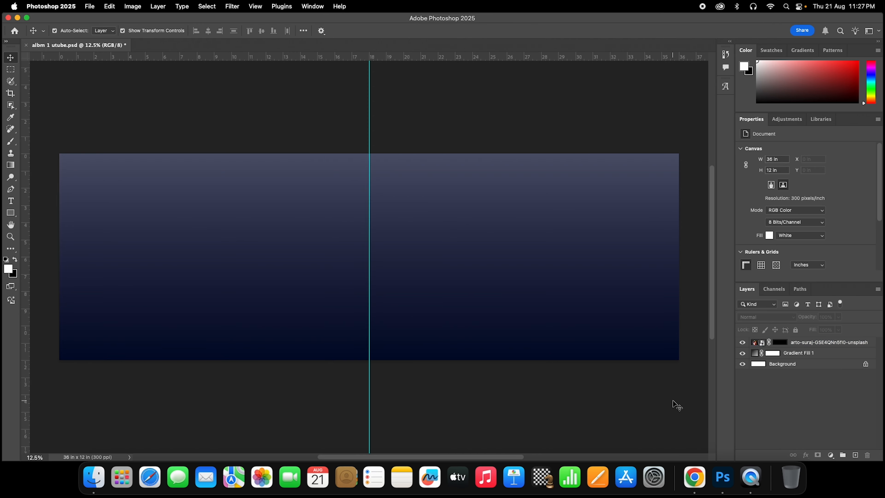
pyautogui.click(12, 143)
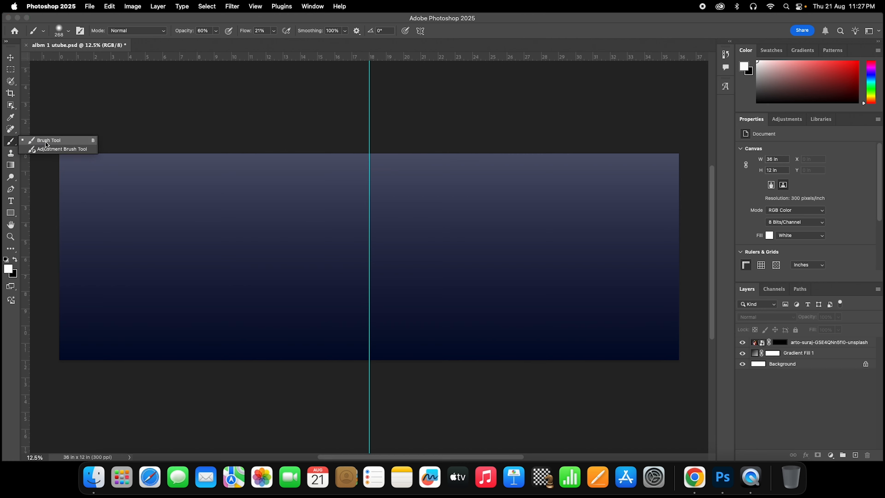
# - Dismiss the brush warning and target the wedding photo's layer mask for painting
pyautogui.rightClick(233, 248)
pyautogui.click(221, 246)
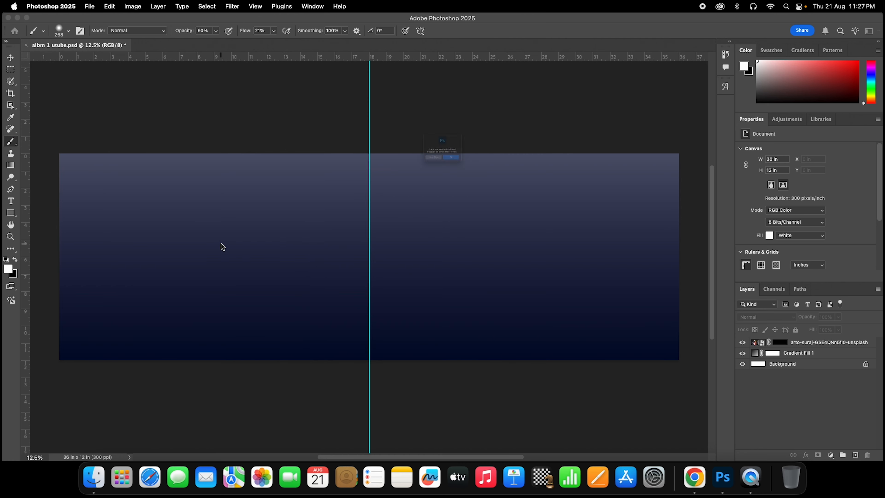
pyautogui.press('Return')
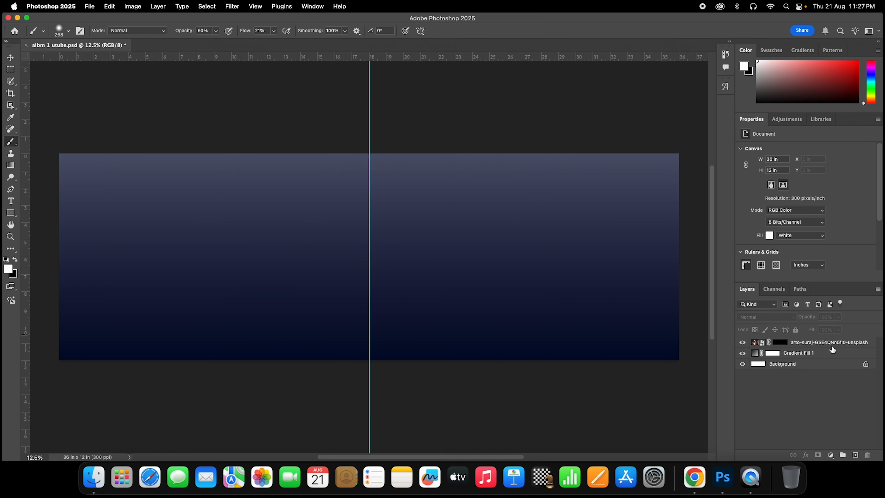
pyautogui.click(801, 342)
pyautogui.click(786, 343)
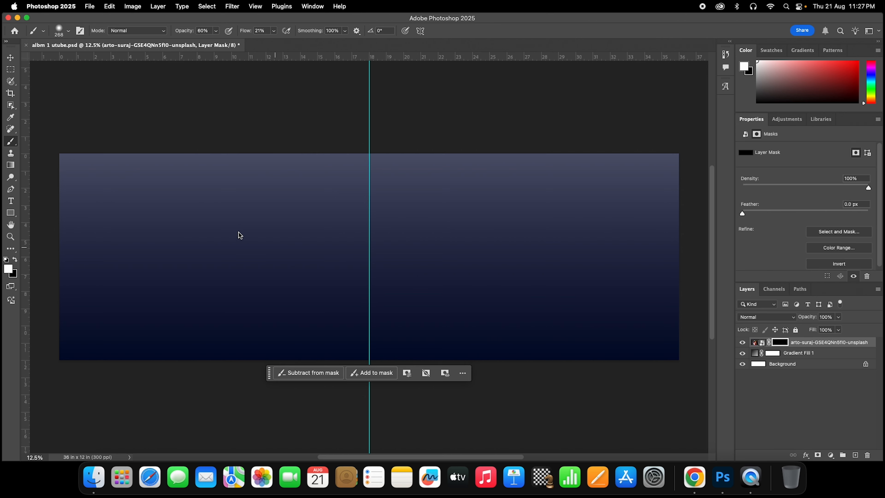
# - Set the brush to 508 px, 13% opacity and 0% hardness after a first faint dab
pyautogui.rightClick(198, 241)
pyautogui.moveTo(291, 264); pyautogui.dragTo(301, 265)
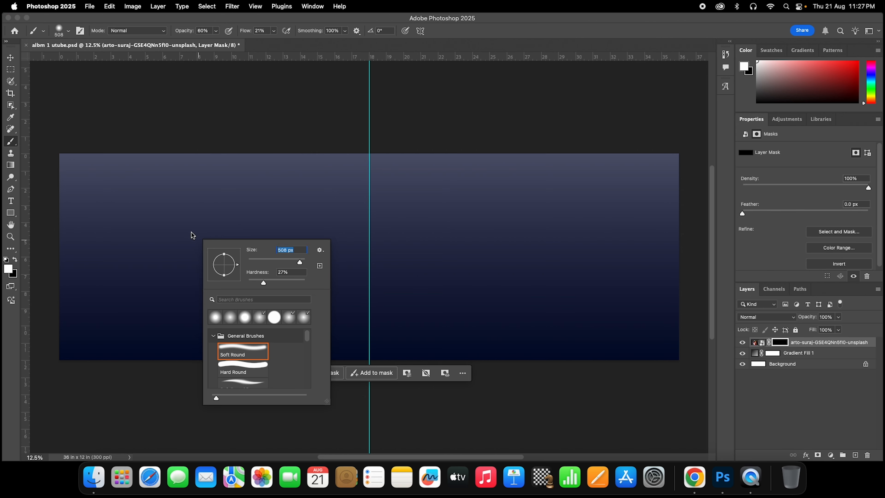
pyautogui.click(218, 218)
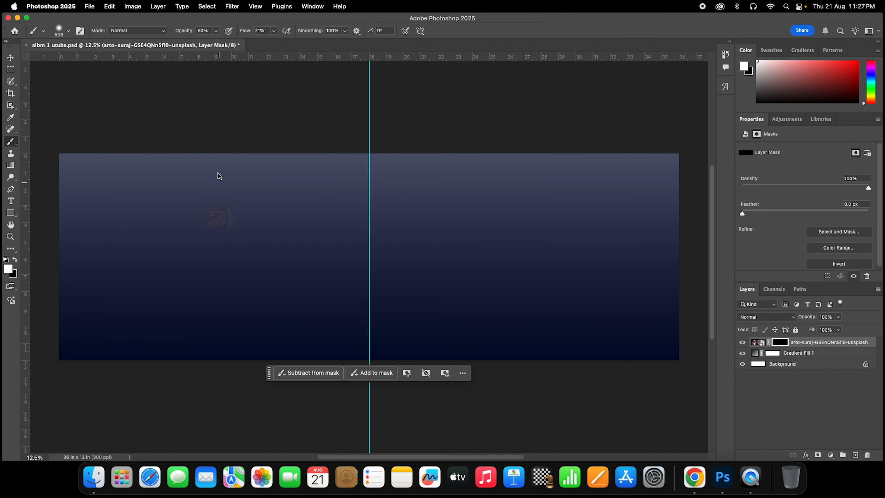
pyautogui.click(215, 31)
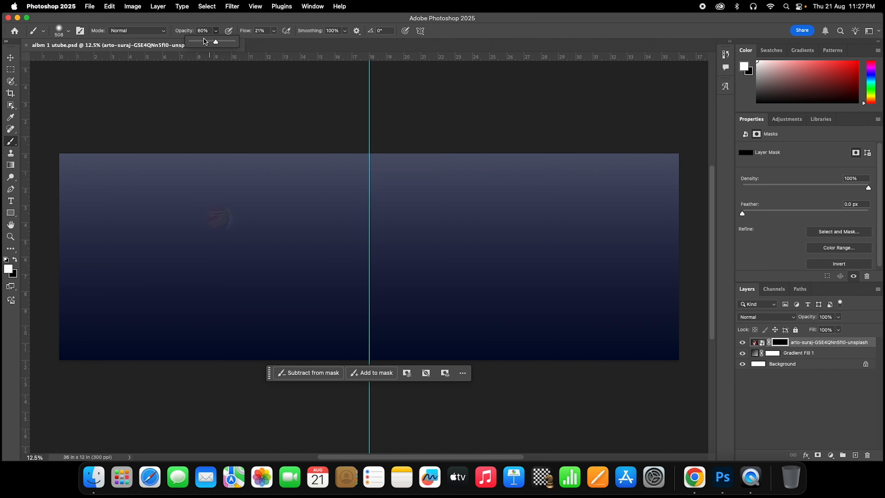
pyautogui.moveTo(203, 39); pyautogui.dragTo(197, 42)
pyautogui.rightClick(207, 201)
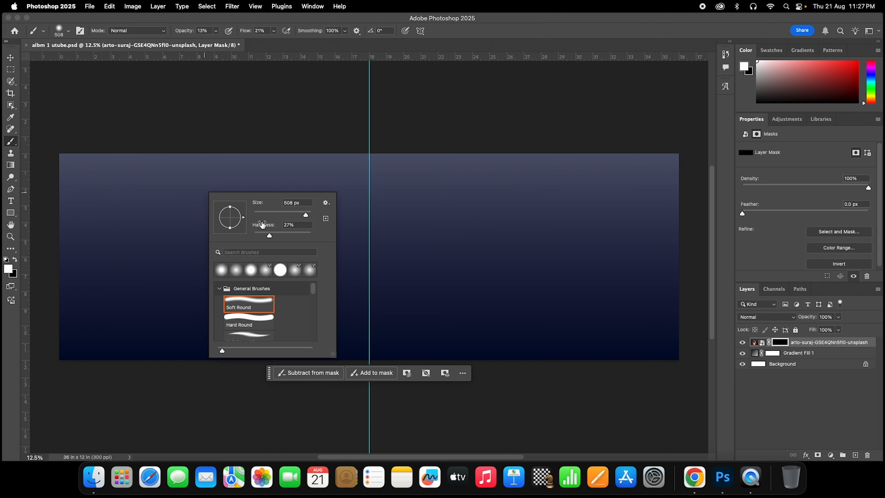
pyautogui.moveTo(254, 235); pyautogui.dragTo(246, 231)
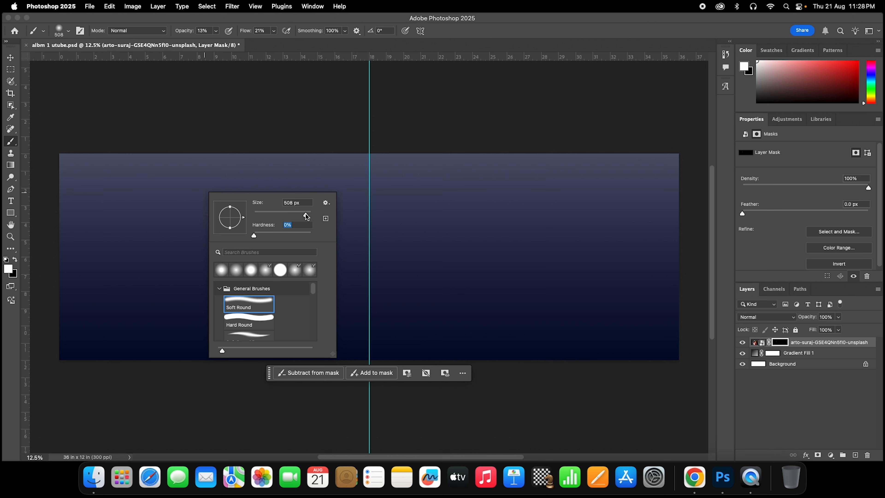
# - Set the soft brush to 1400 px at 9% opacity, keeping hardness at 0%
pyautogui.moveTo(306, 218); pyautogui.dragTo(309, 219)
pyautogui.click(248, 114)
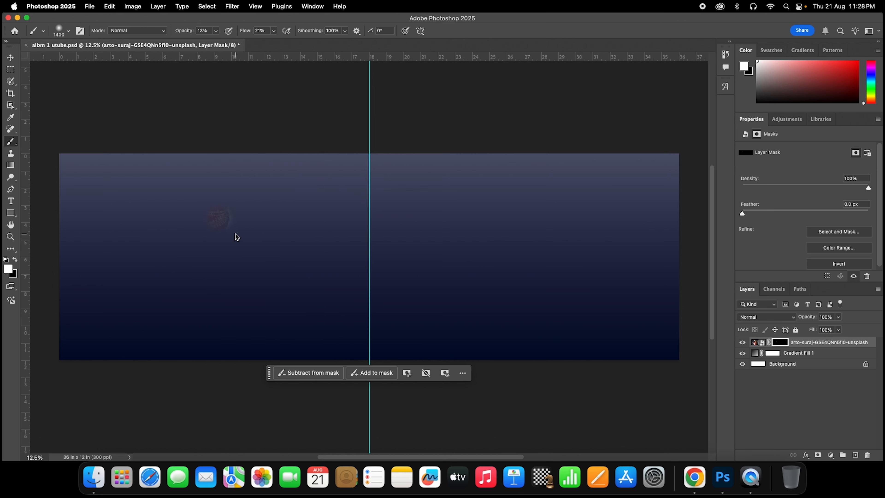
pyautogui.click(216, 31)
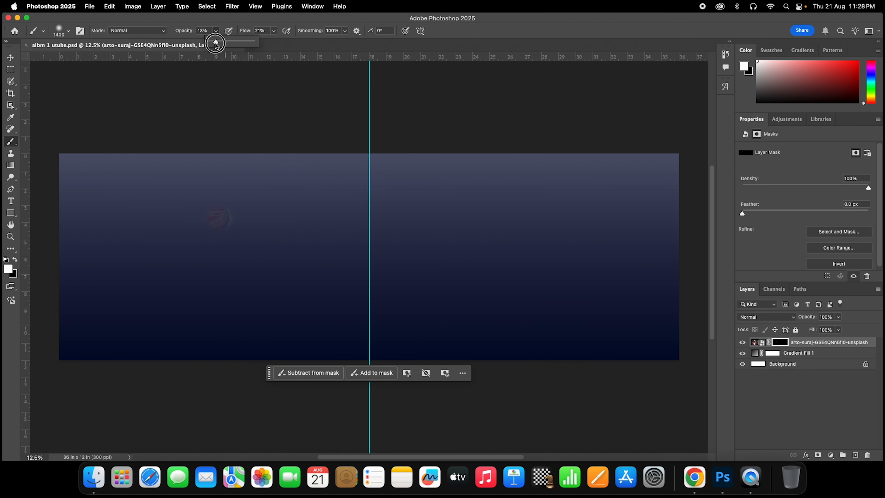
pyautogui.moveTo(215, 42); pyautogui.dragTo(214, 42)
pyautogui.rightClick(200, 209)
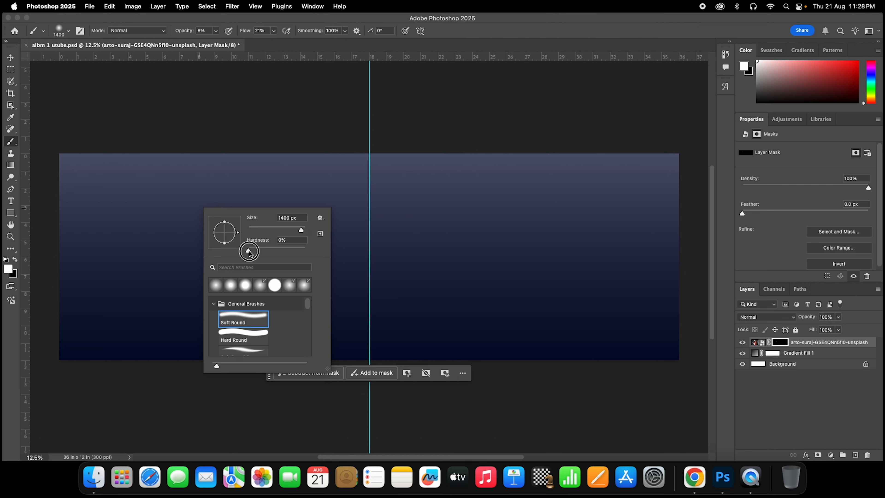
pyautogui.click(282, 240)
pyautogui.click(144, 214)
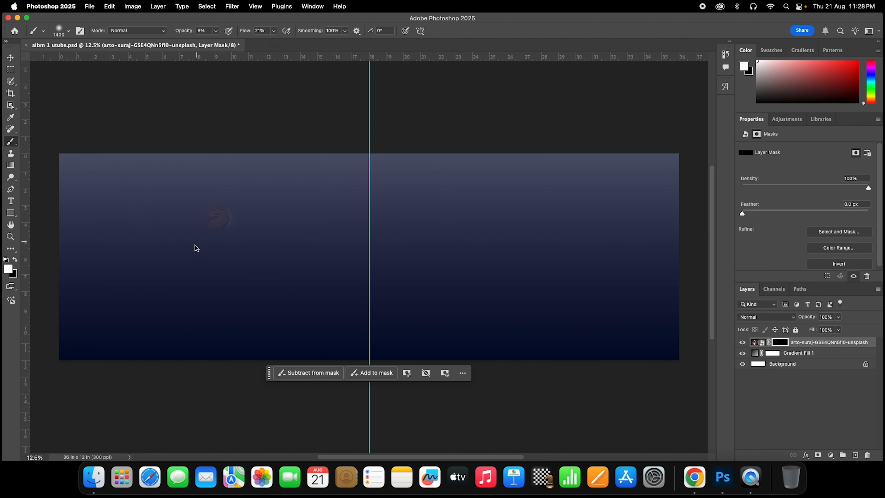
# - Paint white over the couple at 9–21% opacity, revealing the groom, turban and greenery
pyautogui.moveTo(219, 244)
pyautogui.mouseDown()
pyautogui.moveTo(236, 270)
pyautogui.moveTo(273, 266)
pyautogui.moveTo(253, 238)
pyautogui.moveTo(200, 221)
pyautogui.moveTo(178, 244)
pyautogui.moveTo(175, 270)
pyautogui.moveTo(205, 289)
pyautogui.moveTo(231, 283)
pyautogui.mouseUp()
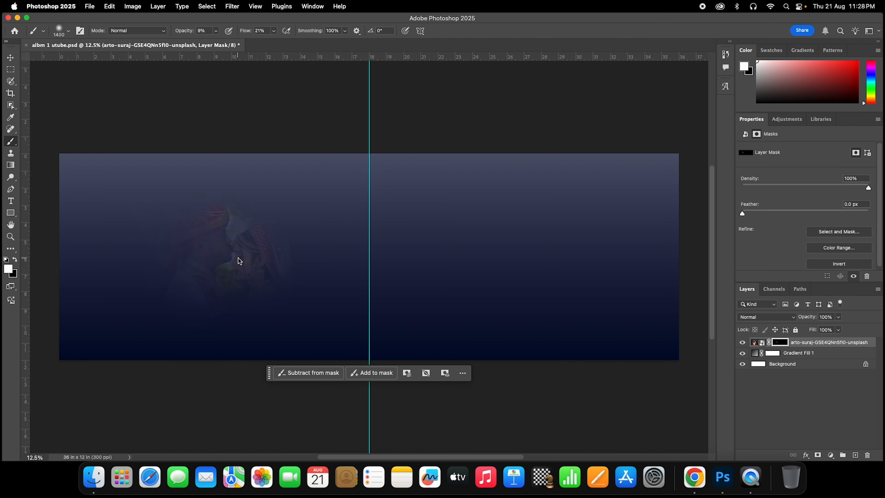
pyautogui.moveTo(292, 285)
pyautogui.mouseDown()
pyautogui.moveTo(154, 270)
pyautogui.moveTo(216, 250)
pyautogui.moveTo(280, 280)
pyautogui.moveTo(162, 268)
pyautogui.moveTo(195, 240)
pyautogui.mouseUp()
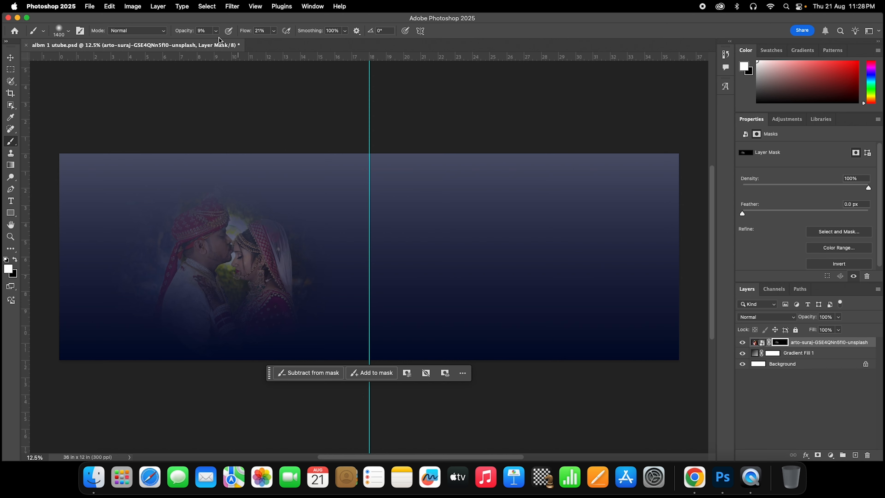
pyautogui.click(216, 31)
pyautogui.moveTo(216, 42); pyautogui.dragTo(217, 42)
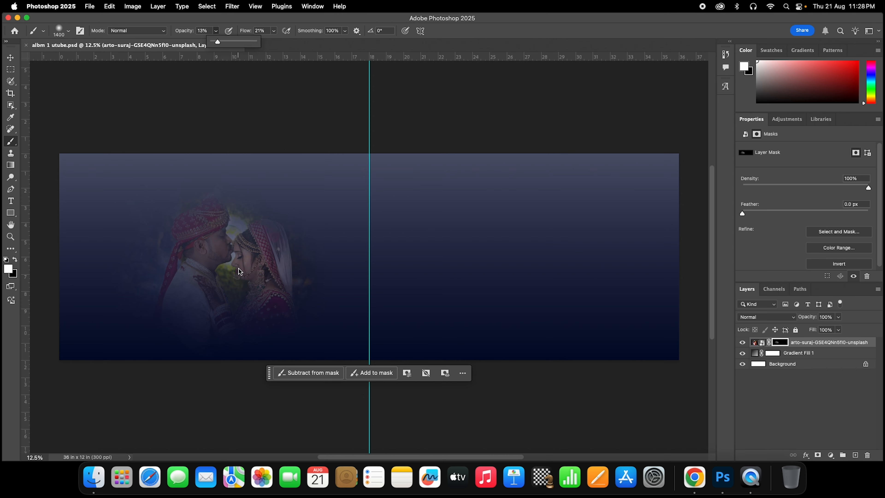
pyautogui.moveTo(272, 257)
pyautogui.mouseDown()
pyautogui.moveTo(198, 228)
pyautogui.moveTo(307, 278)
pyautogui.moveTo(254, 173)
pyautogui.mouseUp()
pyautogui.click(216, 30)
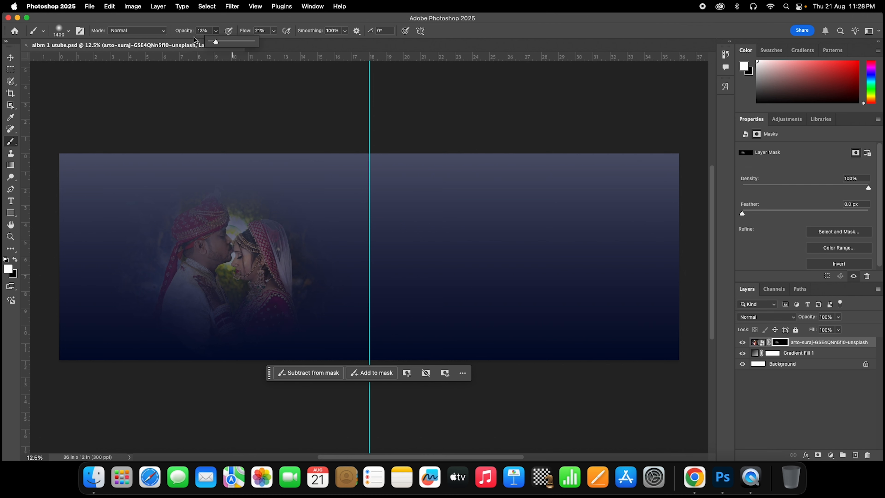
pyautogui.moveTo(214, 42); pyautogui.dragTo(219, 42)
pyautogui.moveTo(223, 271)
pyautogui.mouseDown()
pyautogui.moveTo(164, 284)
pyautogui.moveTo(213, 307)
pyautogui.moveTo(182, 292)
pyautogui.moveTo(221, 215)
pyautogui.mouseUp()
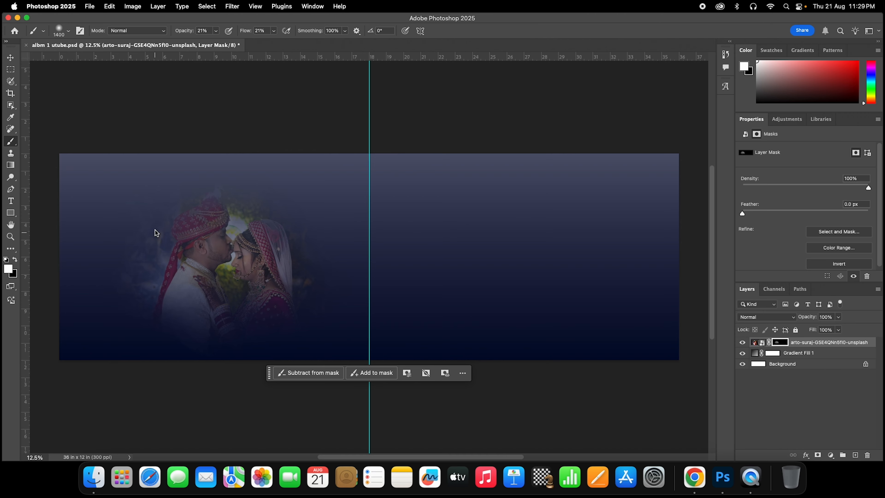
pyautogui.moveTo(156, 233)
pyautogui.mouseDown()
pyautogui.moveTo(203, 204)
pyautogui.moveTo(224, 251)
pyautogui.moveTo(231, 248)
pyautogui.moveTo(226, 262)
pyautogui.moveTo(213, 223)
pyautogui.moveTo(293, 255)
pyautogui.mouseUp()
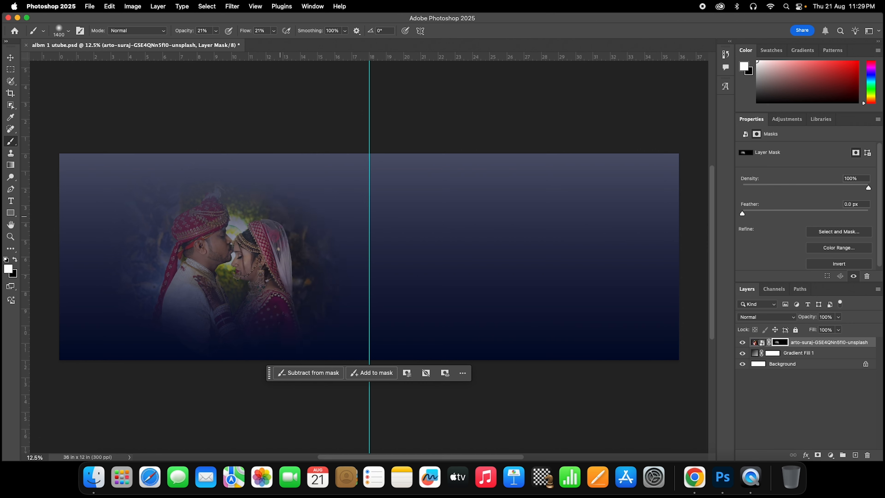
# - Raise the brush hardness from 77% and 81% up to 100%
pyautogui.rightClick(196, 191)
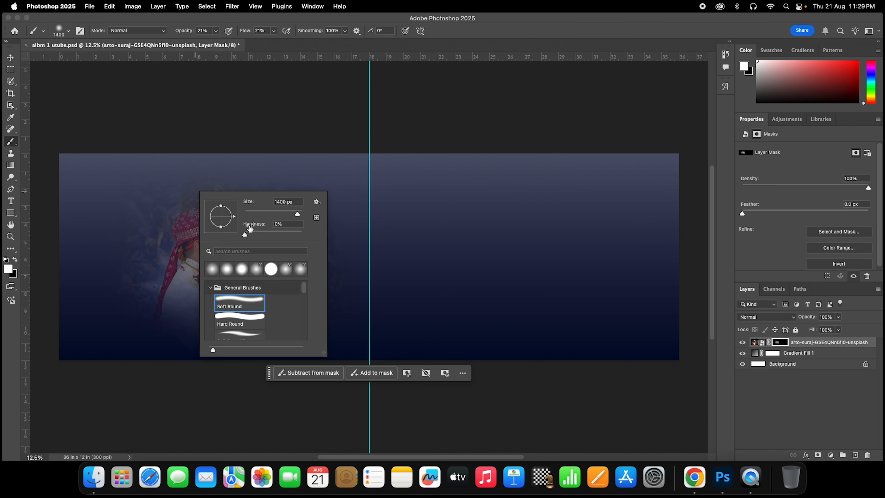
pyautogui.moveTo(273, 235); pyautogui.dragTo(288, 234)
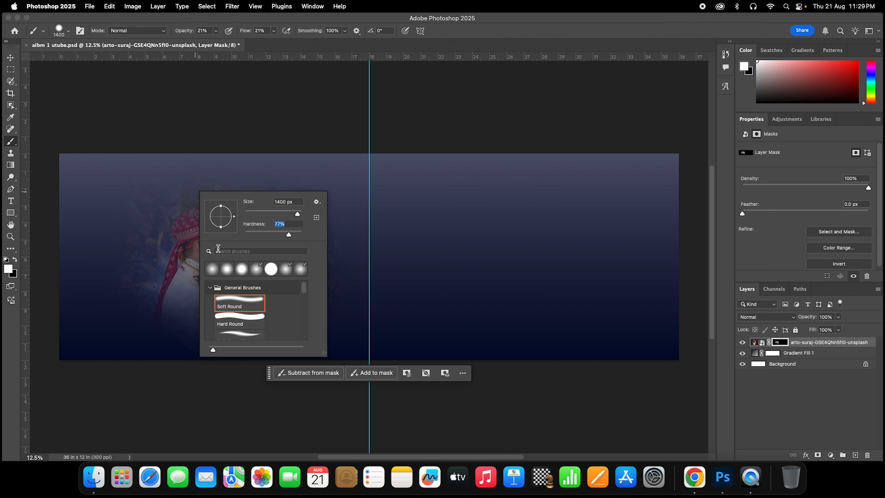
pyautogui.click(142, 233)
pyautogui.rightClick(279, 236)
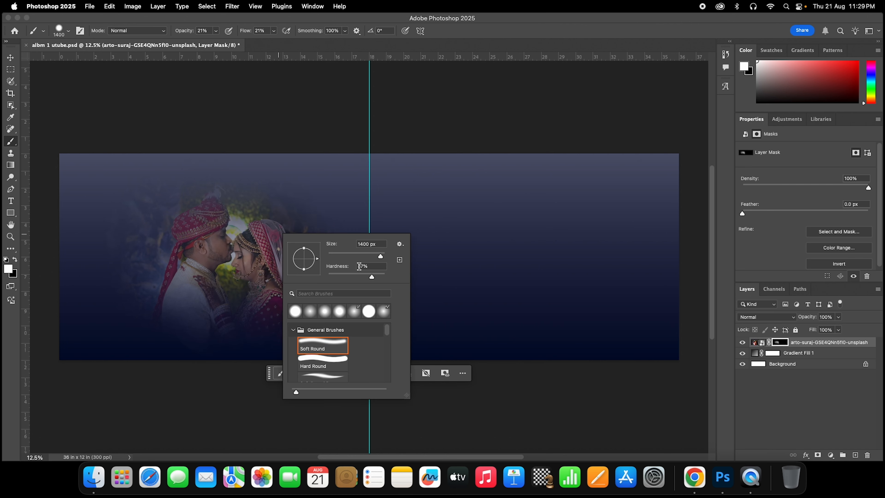
pyautogui.moveTo(372, 278); pyautogui.dragTo(374, 277)
pyautogui.click(120, 297)
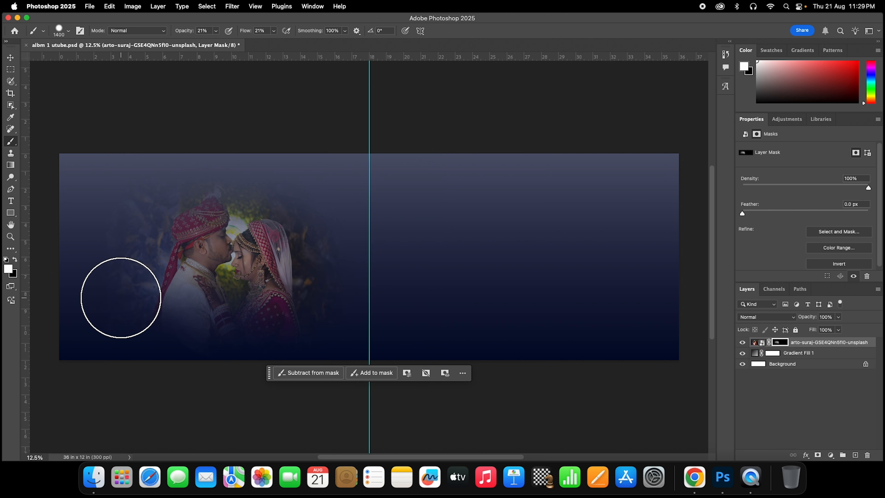
pyautogui.rightClick(124, 286)
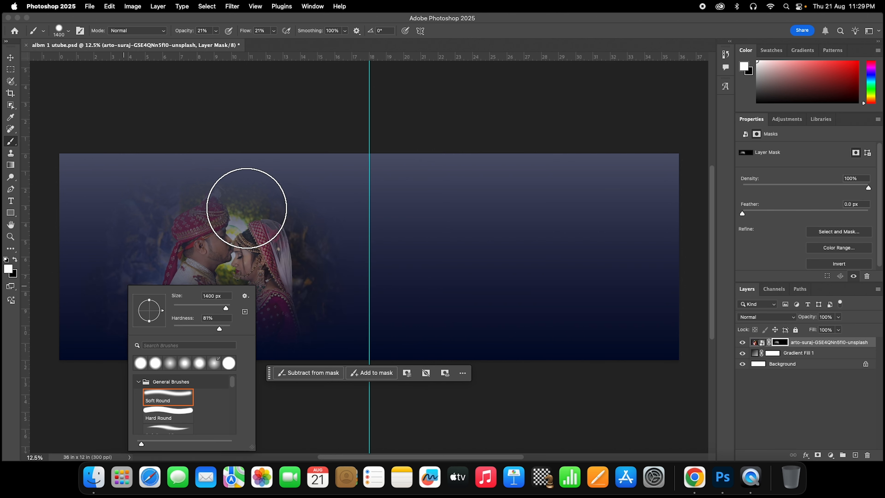
pyautogui.click(230, 328)
pyautogui.click(228, 318)
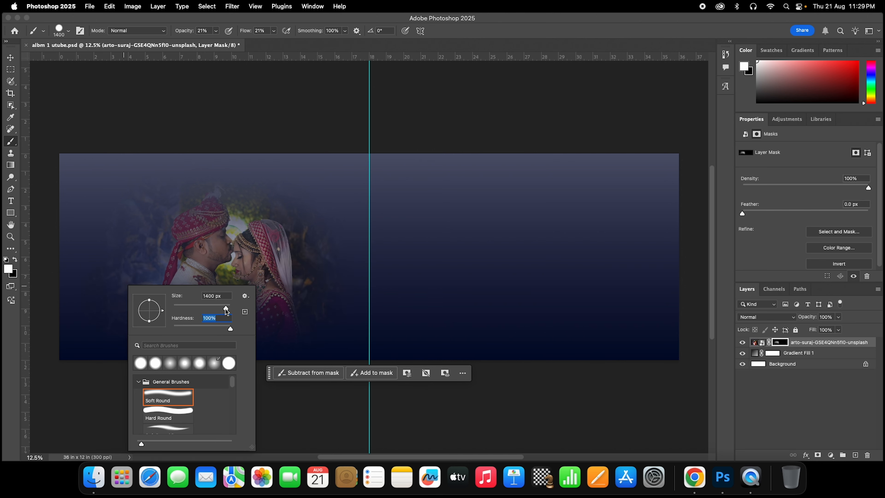
# - At 61% opacity, dab white to reveal photo background left of the couple
pyautogui.click(216, 31)
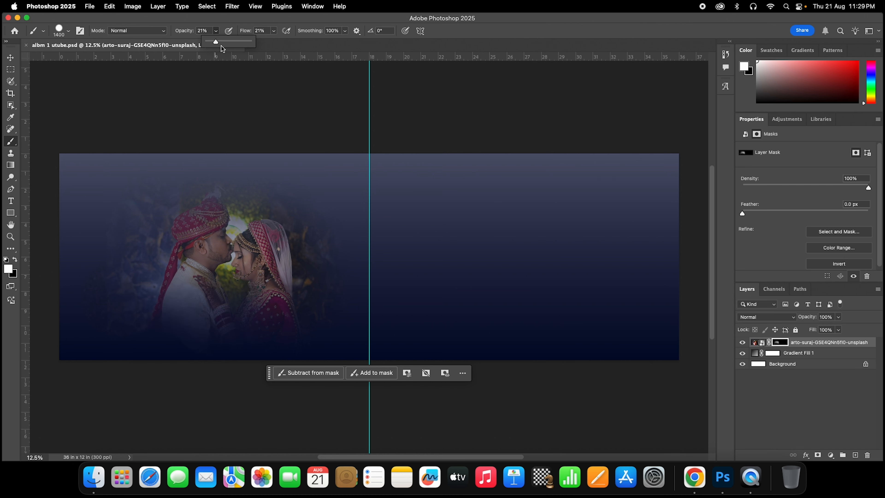
pyautogui.click(234, 41)
pyautogui.click(120, 228)
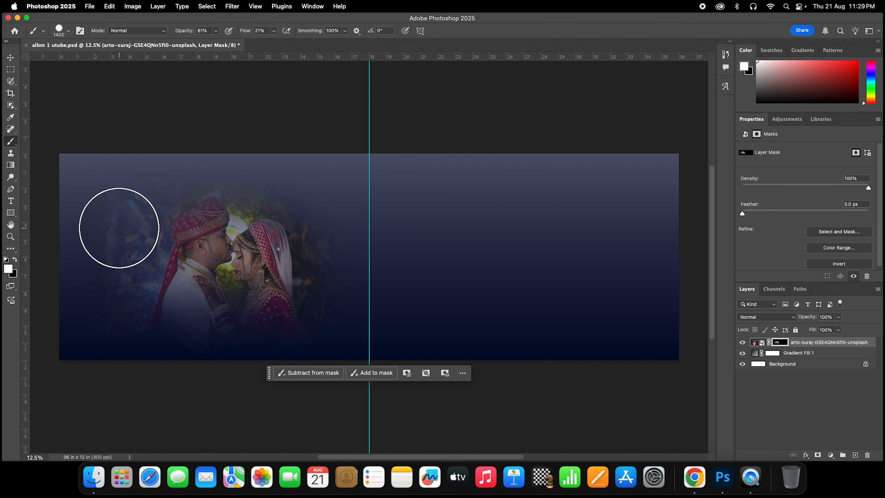
pyautogui.click(102, 286)
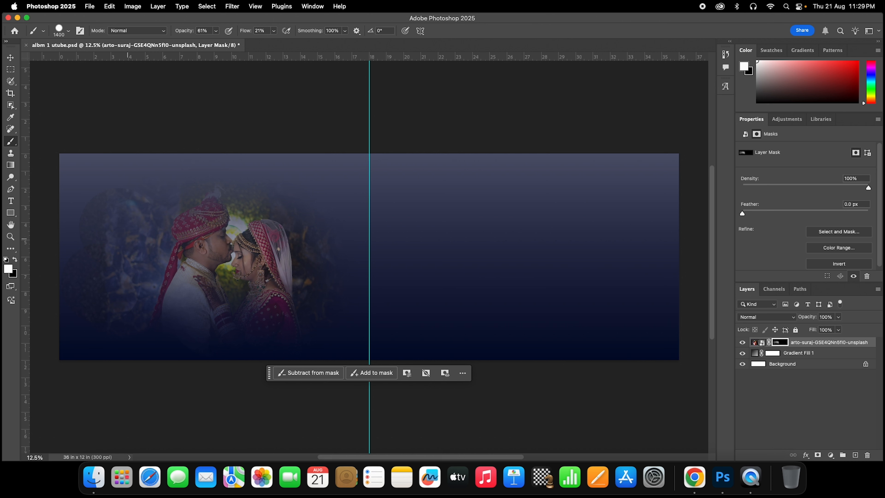
pyautogui.click(127, 238)
# - At 100% opacity, reveal round patches above the bride, at top centre and top left
pyautogui.click(216, 31)
pyautogui.moveTo(217, 41); pyautogui.dragTo(237, 42)
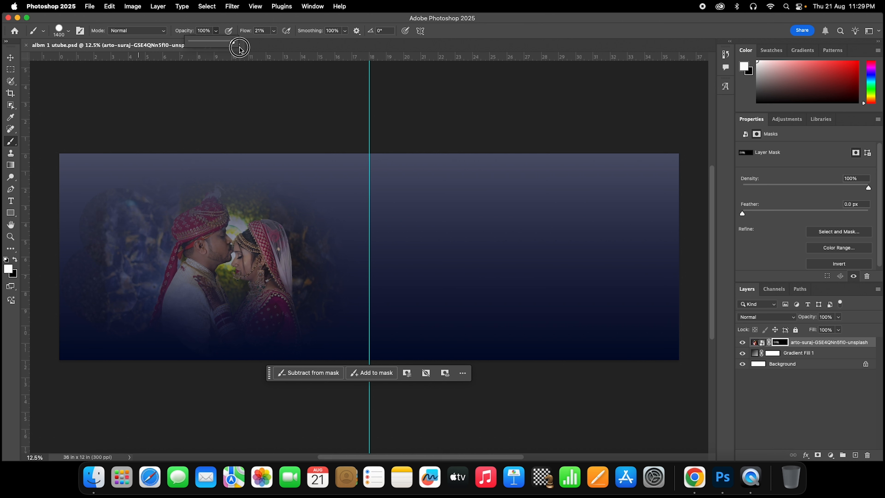
pyautogui.click(302, 214)
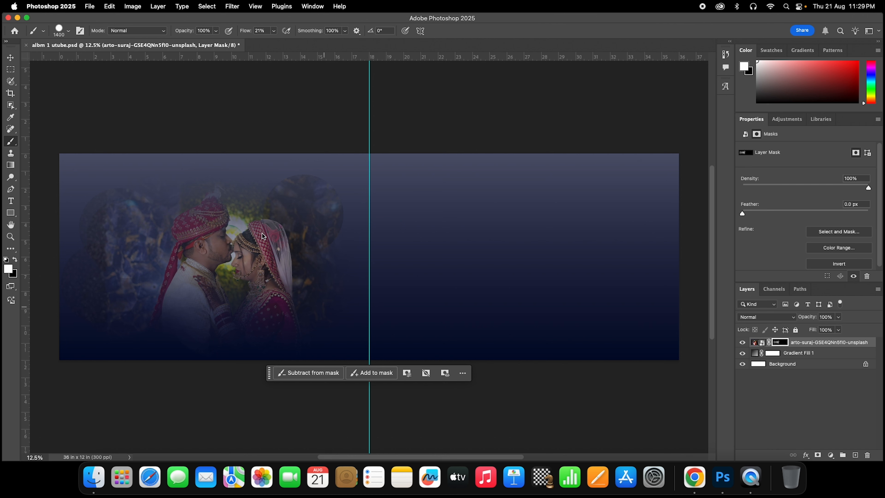
pyautogui.click(231, 190)
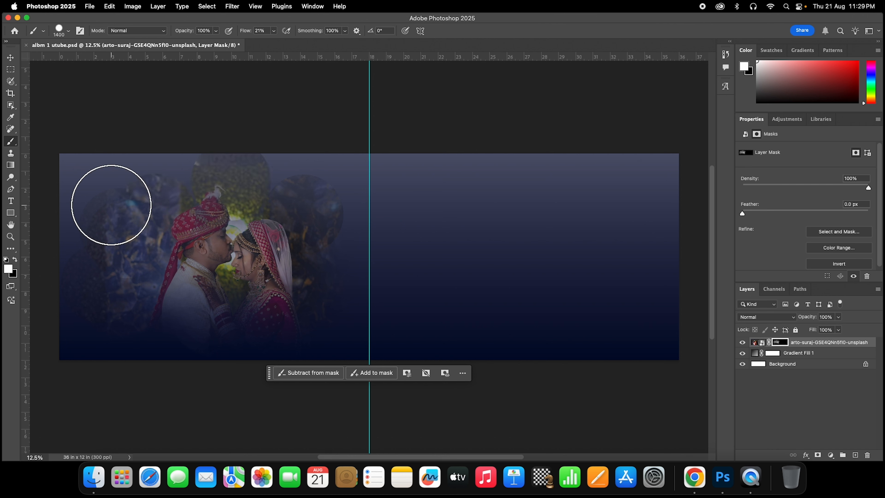
pyautogui.click(111, 205)
pyautogui.click(10, 58)
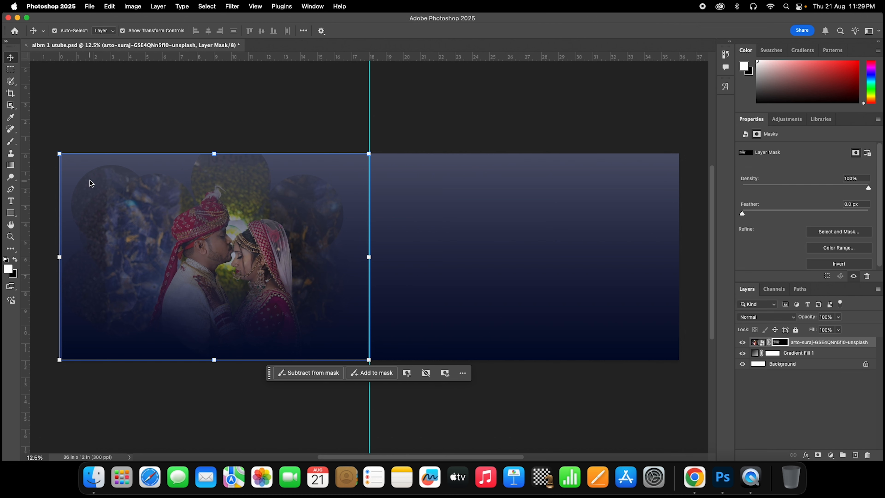
# - Undo the last three mask brush strokes
pyautogui.click(191, 139)
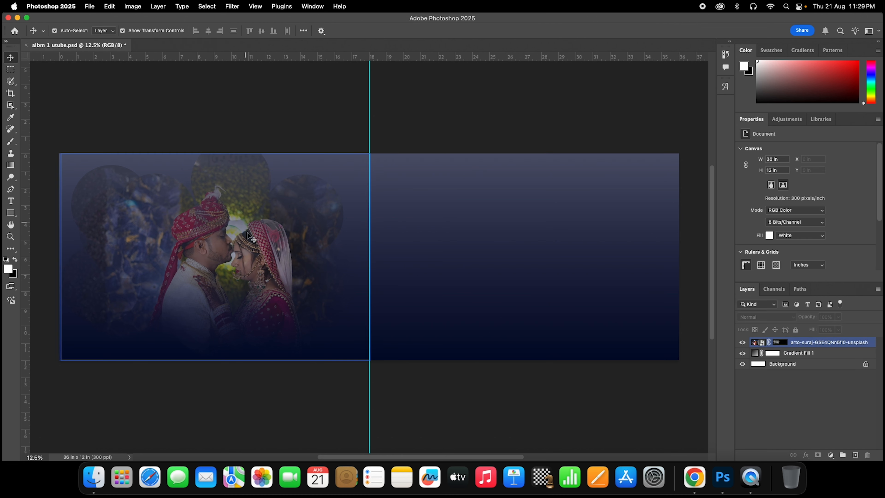
pyautogui.rightClick(268, 238)
pyautogui.click(239, 214)
pyautogui.press('super+z')
pyautogui.press('super+z')
pyautogui.press('super+z')
pyautogui.press('super+z')
pyautogui.press('super+z')
pyautogui.press('super+z')
pyautogui.press('super+z')
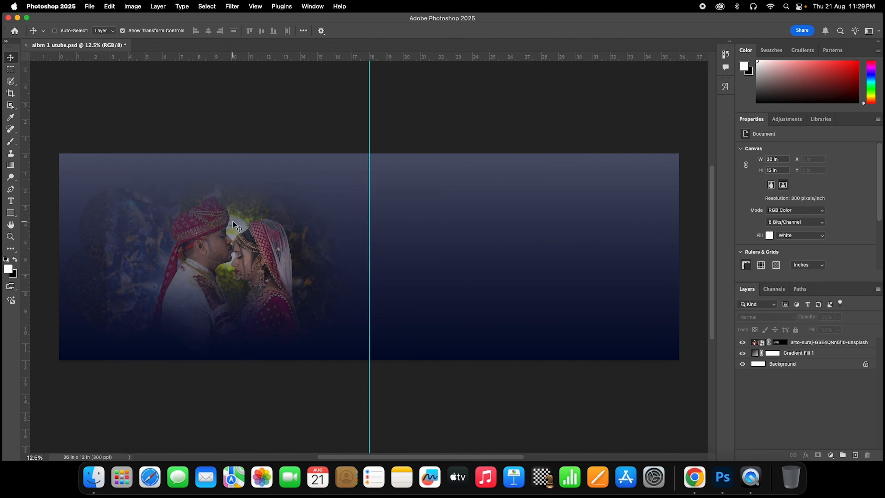
pyautogui.press('super+z')
pyautogui.press('super+z')
pyautogui.press('super+z')
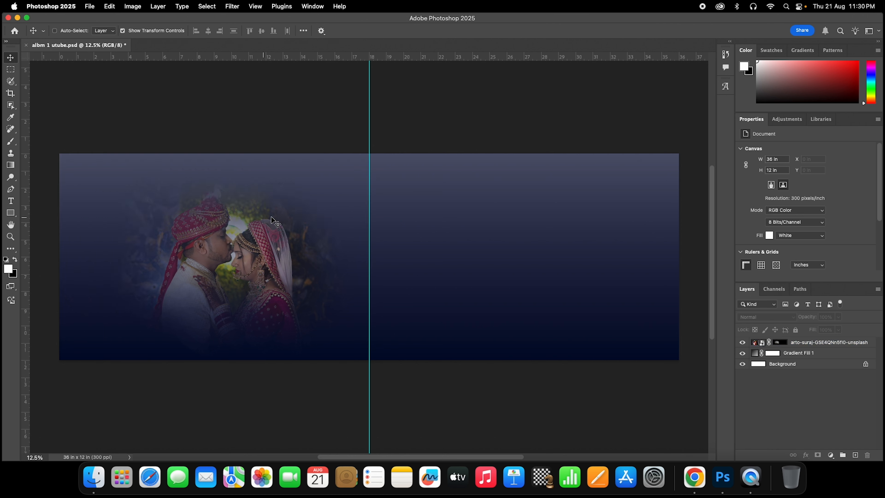
pyautogui.press('super+z')
pyautogui.press('super+z')
# - Set the brush to 15% opacity and rasterize the couple photo smart object
pyautogui.click(11, 141)
pyautogui.click(216, 32)
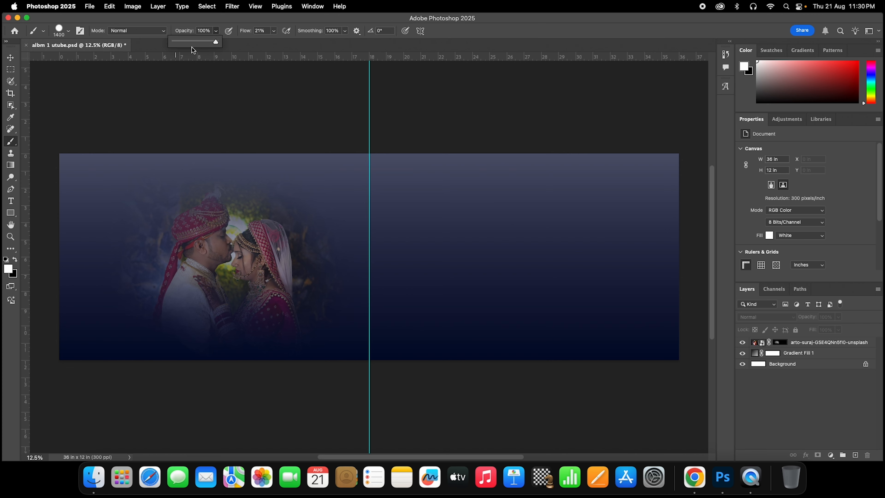
pyautogui.click(181, 42)
pyautogui.rightClick(212, 217)
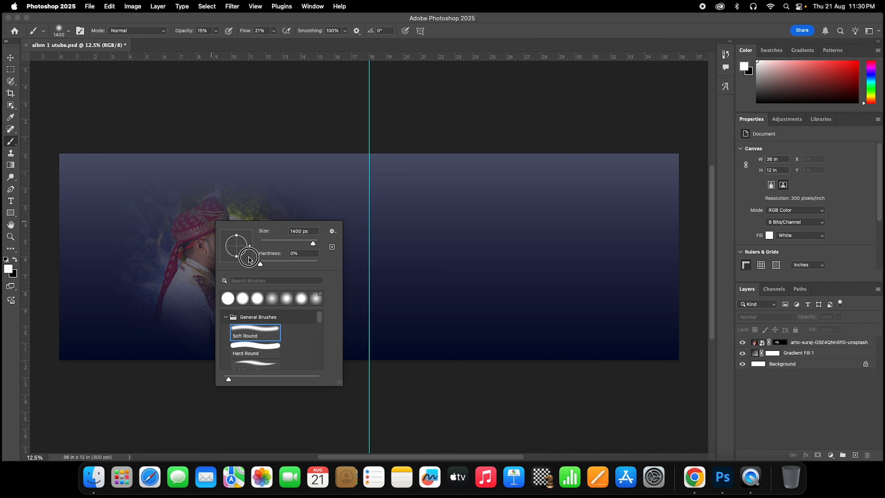
pyautogui.click(204, 208)
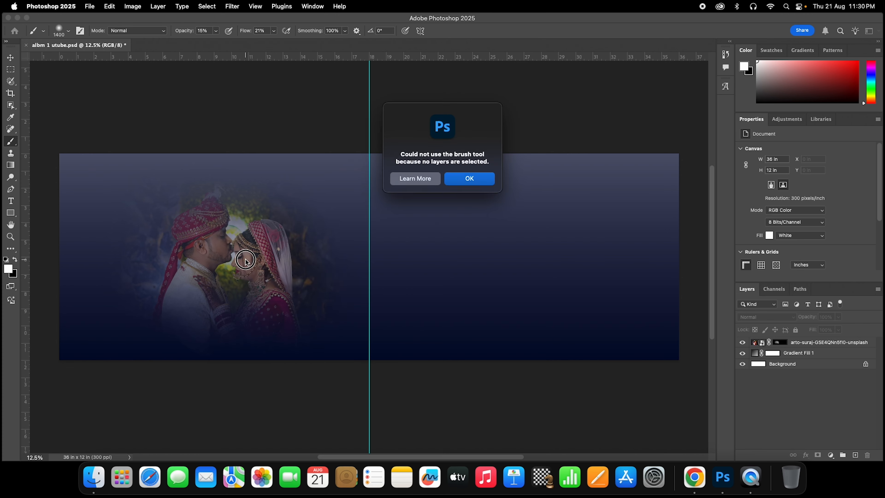
pyautogui.click(490, 180)
pyautogui.click(800, 342)
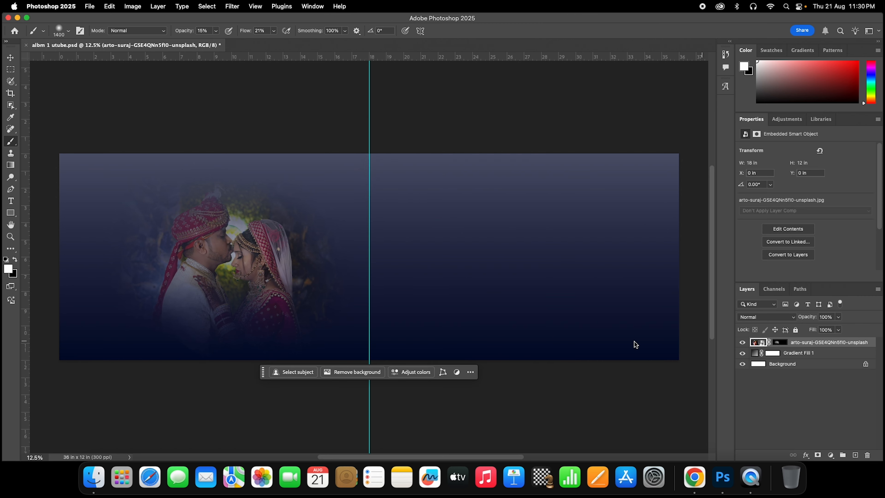
pyautogui.click(255, 263)
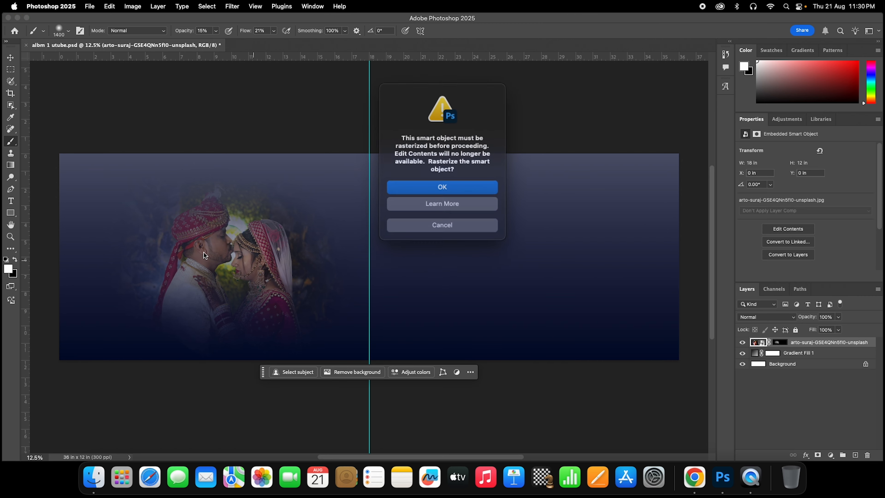
pyautogui.click(441, 191)
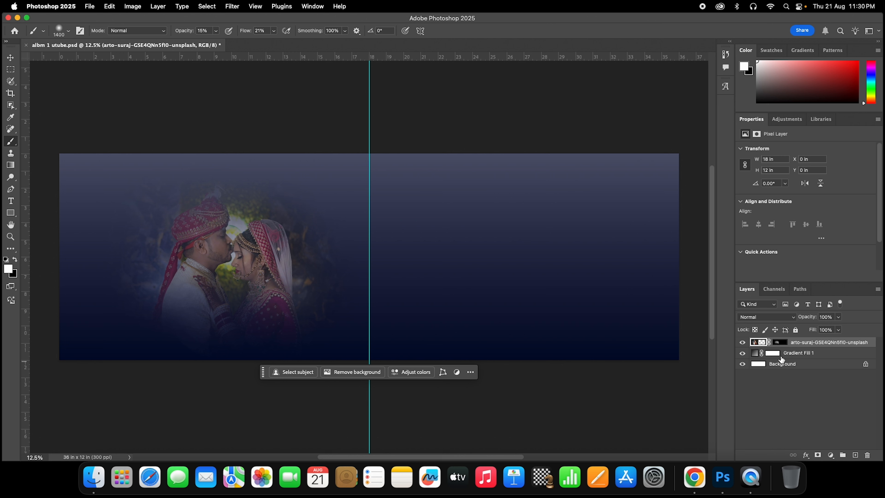
# - Softly reveal the groom's white outfit and the bride's veil and shoulder on the mask
pyautogui.click(775, 343)
pyautogui.click(763, 343)
pyautogui.click(782, 344)
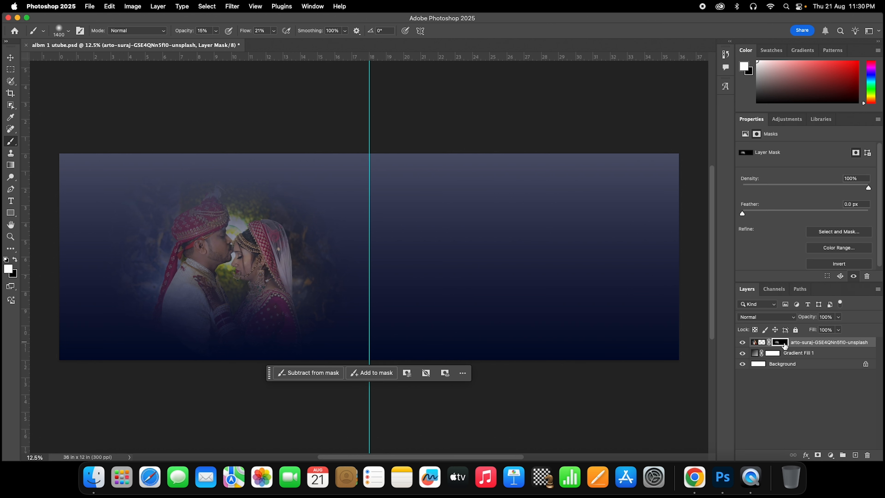
pyautogui.click(762, 343)
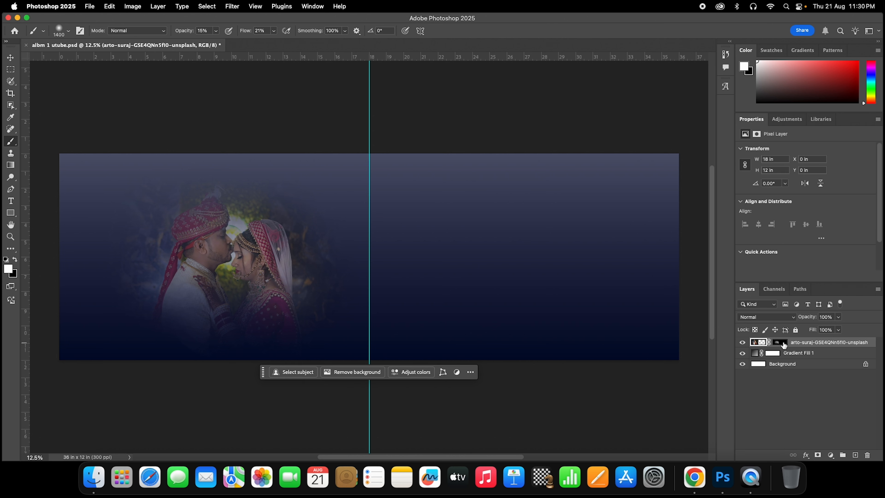
pyautogui.click(782, 343)
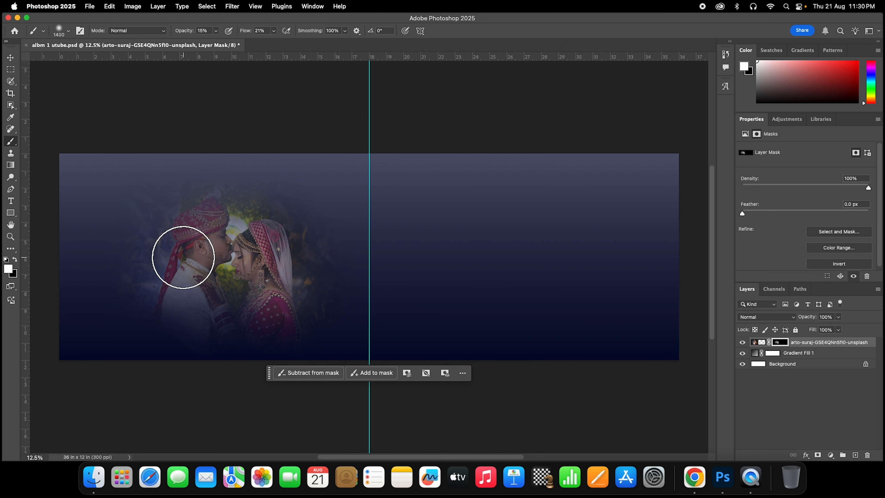
pyautogui.moveTo(183, 258)
pyautogui.mouseDown()
pyautogui.moveTo(188, 321)
pyautogui.moveTo(147, 310)
pyautogui.moveTo(184, 303)
pyautogui.moveTo(142, 295)
pyautogui.moveTo(154, 213)
pyautogui.moveTo(215, 217)
pyautogui.mouseUp()
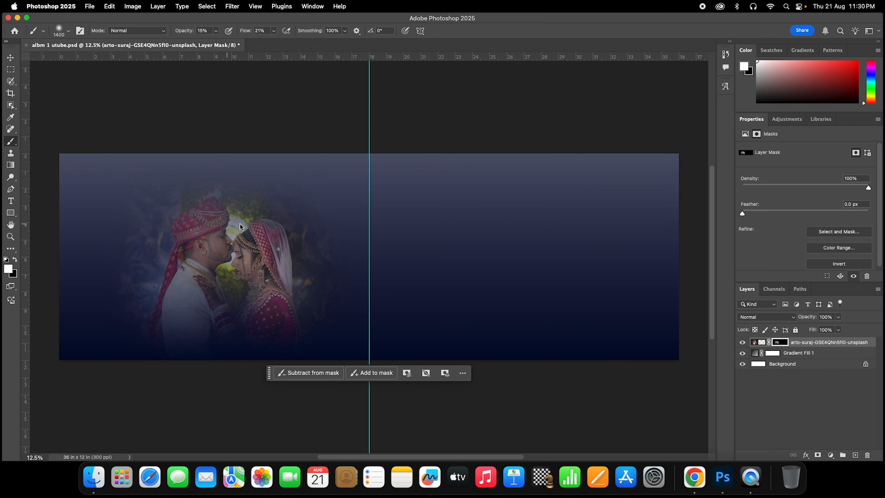
pyautogui.moveTo(301, 318)
pyautogui.mouseDown()
pyautogui.moveTo(309, 276)
pyautogui.moveTo(267, 240)
pyautogui.moveTo(247, 260)
pyautogui.moveTo(299, 306)
pyautogui.moveTo(137, 294)
pyautogui.moveTo(156, 307)
pyautogui.moveTo(136, 296)
pyautogui.moveTo(119, 244)
pyautogui.moveTo(105, 266)
pyautogui.moveTo(113, 242)
pyautogui.moveTo(122, 315)
pyautogui.moveTo(114, 257)
pyautogui.moveTo(273, 213)
pyautogui.moveTo(332, 301)
pyautogui.moveTo(226, 278)
pyautogui.moveTo(270, 219)
pyautogui.moveTo(227, 244)
pyautogui.moveTo(212, 241)
pyautogui.moveTo(229, 242)
pyautogui.mouseUp()
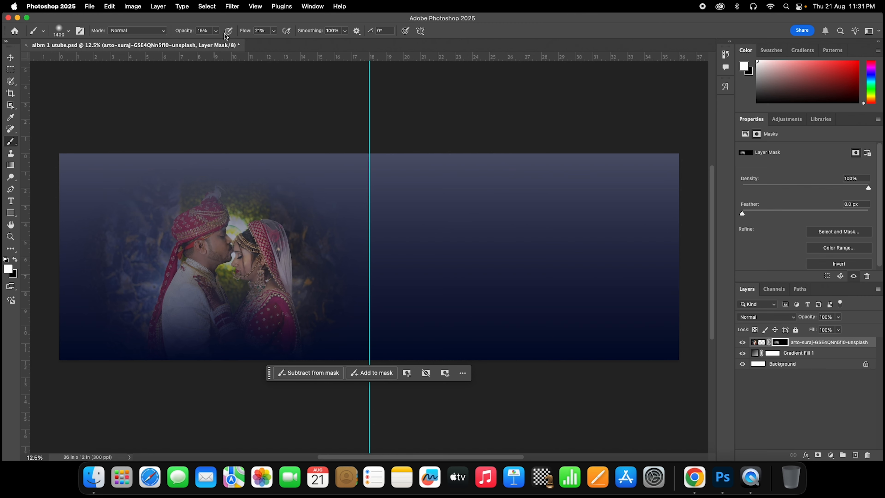
# - Brighten the groom's face at 50% opacity, then blend nearby foliage at about 14%
pyautogui.click(216, 31)
pyautogui.moveTo(216, 41); pyautogui.dragTo(231, 43)
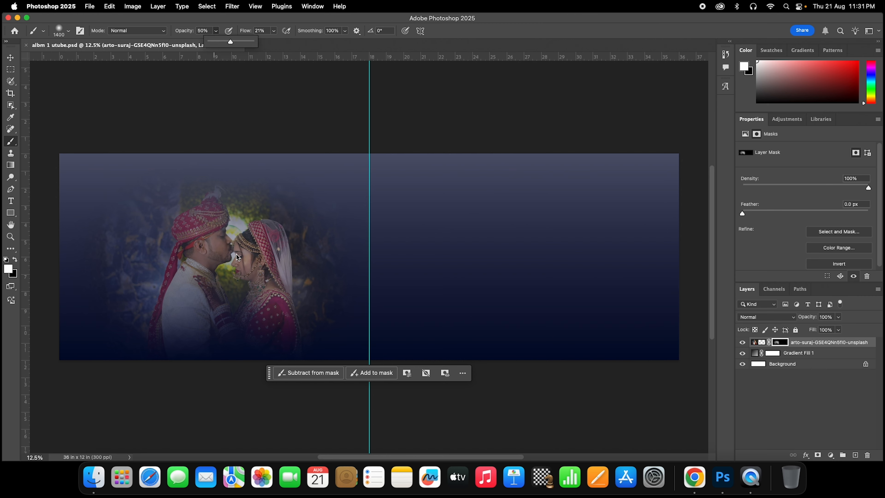
pyautogui.press('Return')
pyautogui.moveTo(197, 263)
pyautogui.mouseDown()
pyautogui.moveTo(258, 240)
pyautogui.moveTo(192, 244)
pyautogui.moveTo(228, 208)
pyautogui.moveTo(307, 240)
pyautogui.moveTo(188, 291)
pyautogui.moveTo(296, 302)
pyautogui.mouseUp()
pyautogui.click(215, 31)
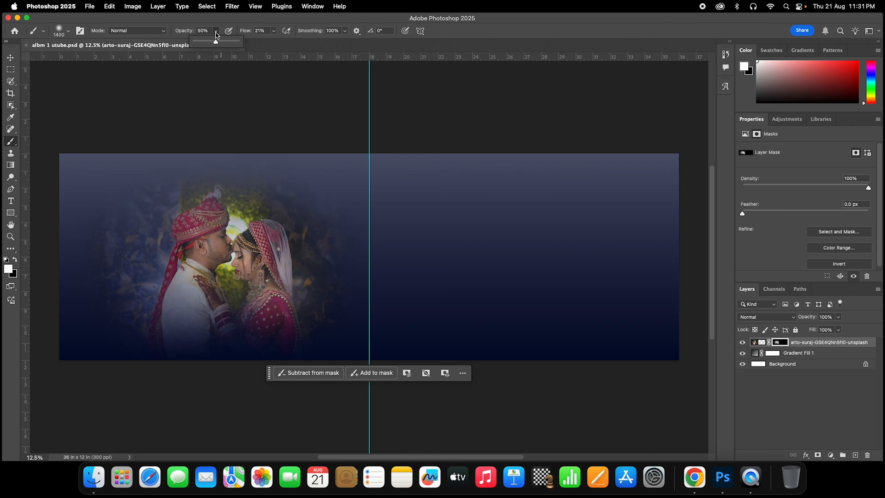
pyautogui.moveTo(217, 41); pyautogui.dragTo(202, 46)
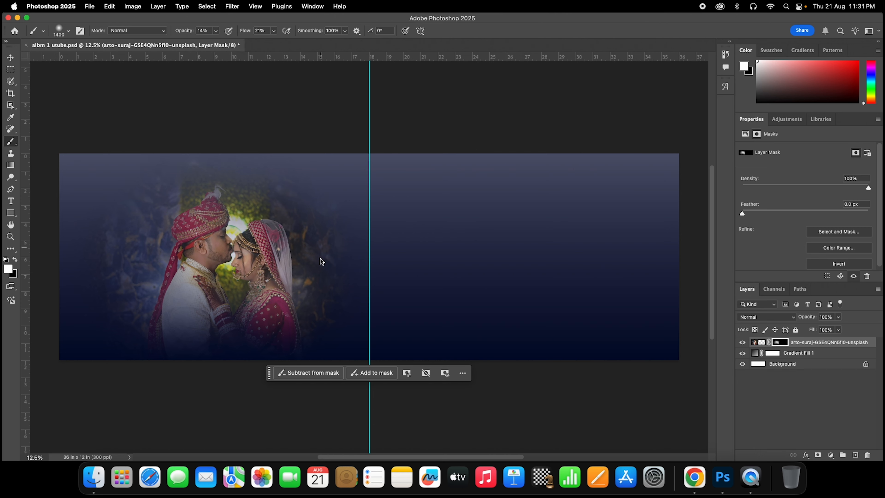
pyautogui.moveTo(307, 312)
pyautogui.mouseDown()
pyautogui.moveTo(191, 312)
pyautogui.moveTo(124, 271)
pyautogui.moveTo(201, 198)
pyautogui.moveTo(327, 269)
pyautogui.moveTo(204, 225)
pyautogui.mouseUp()
pyautogui.press('super+t')
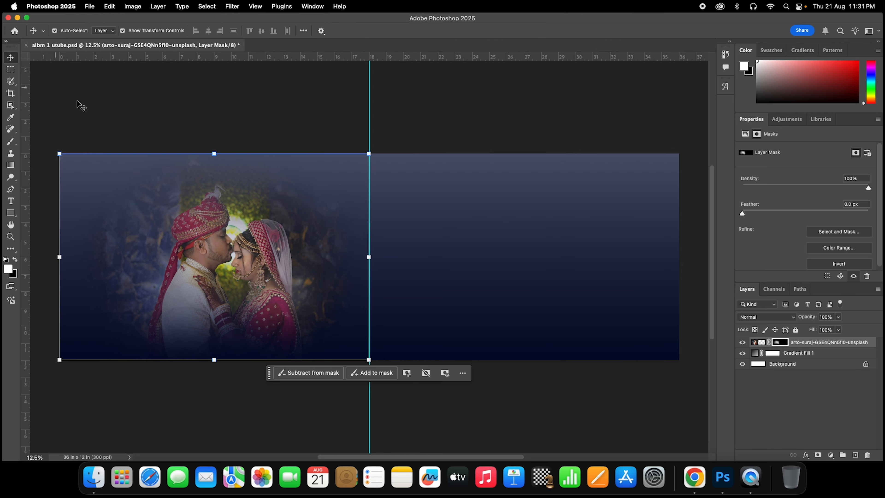
# - Scale the couple photo to about 110%, shift it left and down, and nudge the centre guide
pyautogui.moveTo(214, 152); pyautogui.dragTo(217, 124)
pyautogui.moveTo(245, 240); pyautogui.dragTo(237, 246)
pyautogui.moveTo(382, 249); pyautogui.dragTo(372, 250)
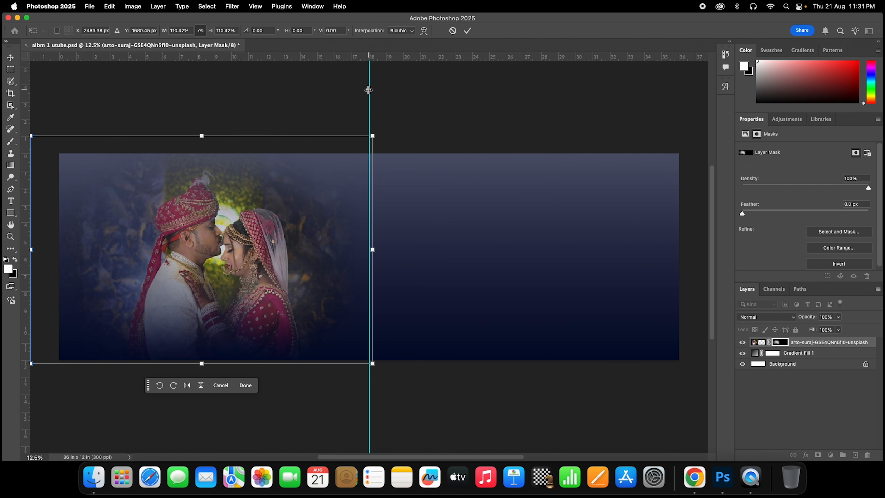
pyautogui.press('Return')
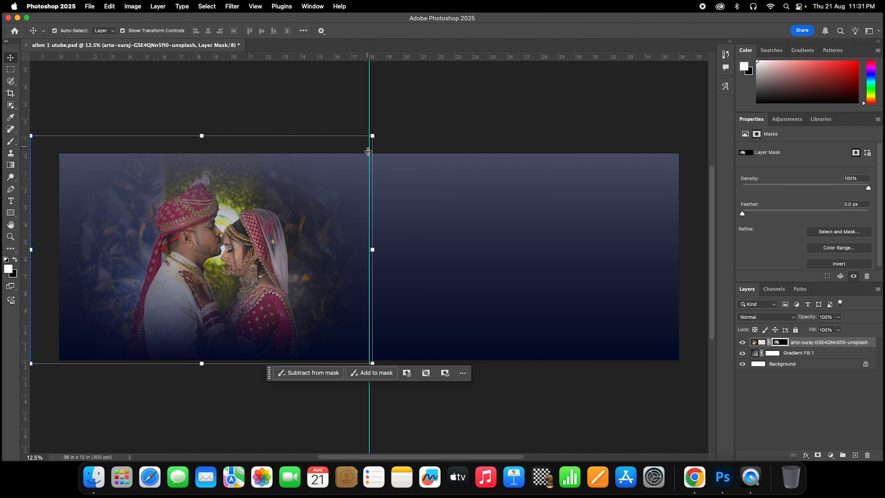
pyautogui.click(385, 103)
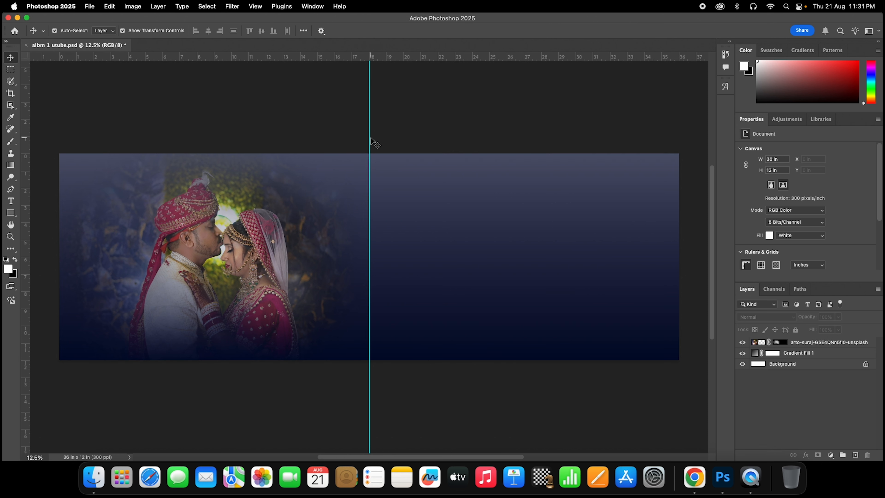
pyautogui.moveTo(370, 139)
pyautogui.mouseDown()
pyautogui.moveTo(340, 133)
pyautogui.moveTo(365, 168)
pyautogui.moveTo(369, 139)
pyautogui.mouseUp()
pyautogui.click(233, 148)
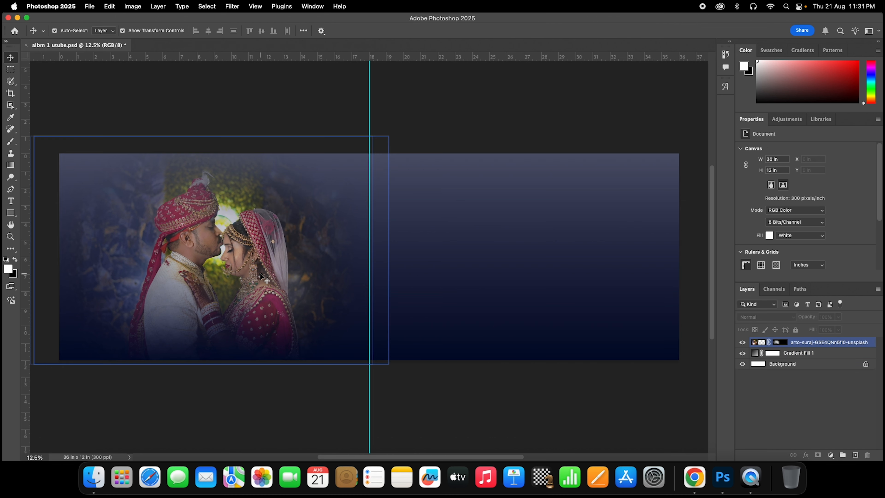
pyautogui.click(277, 116)
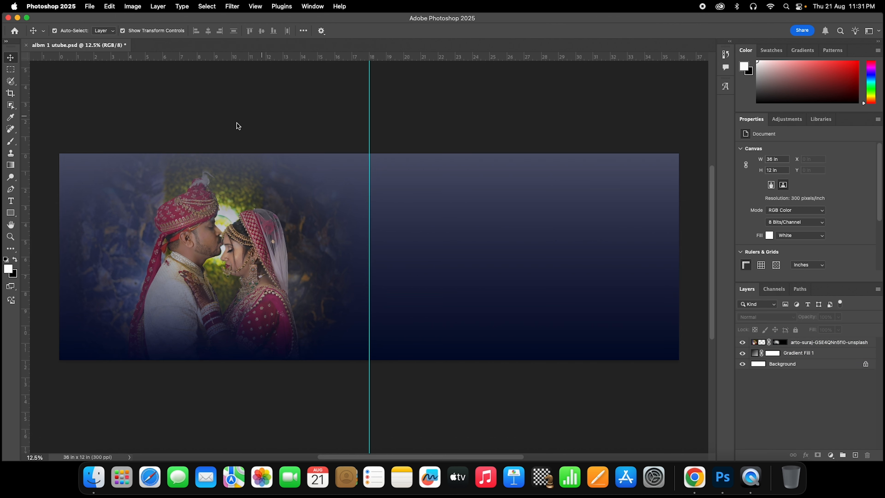